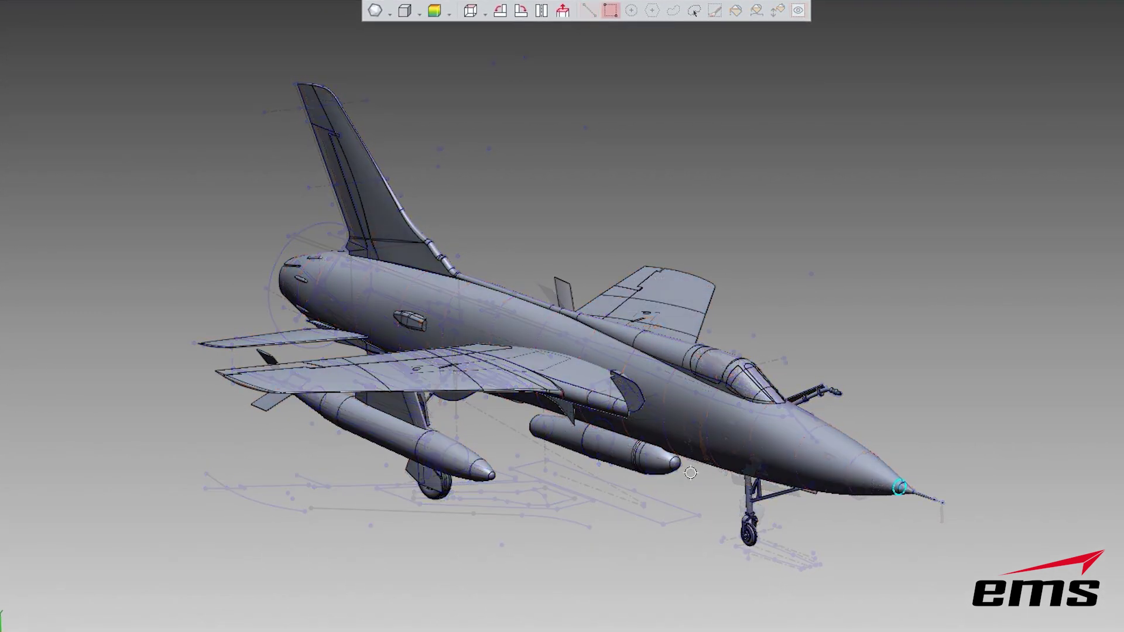
mouse_move(687, 509)
middle_down()
mouse_move(647, 490)
mouse_move(371, 473)
middle_up()
middle_drag(1087, 408, 673, 401)
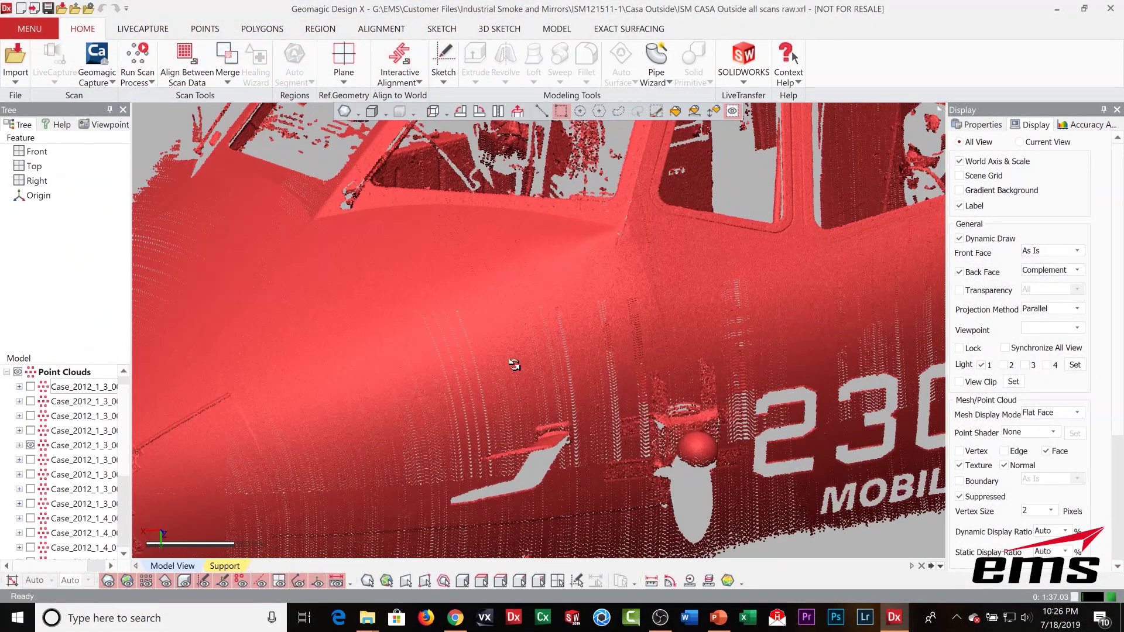
Set the vertex size to 4 pixels and examine the point density of the aircraft nose scan up close
right_drag(504, 357, 514, 364)
scroll(514, 364, up, 6)
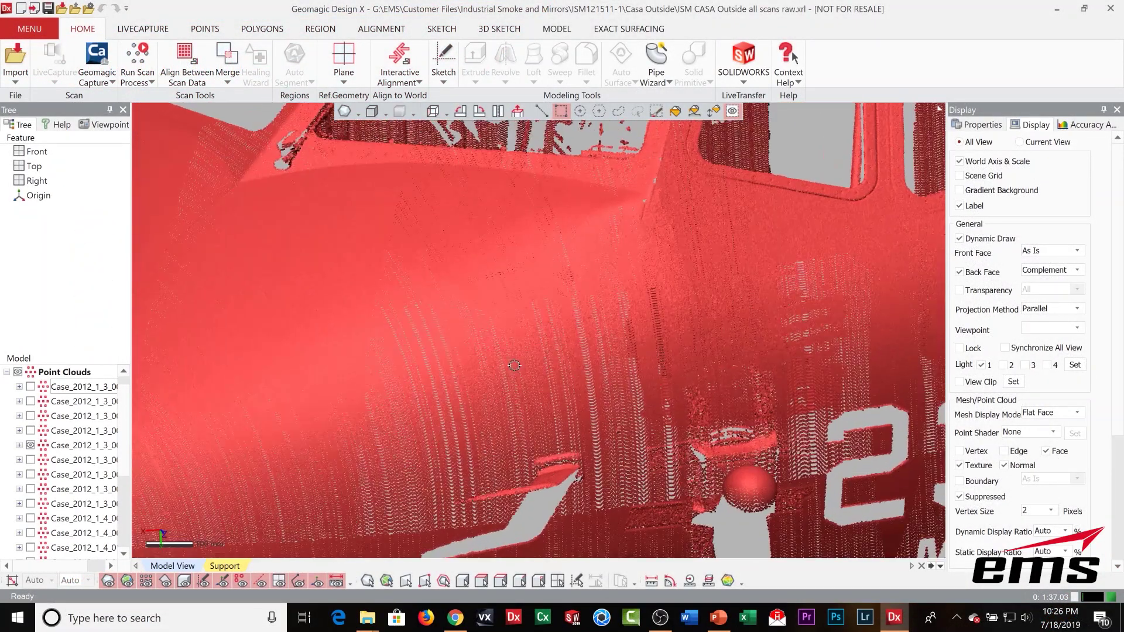
scroll(514, 366, up, 5)
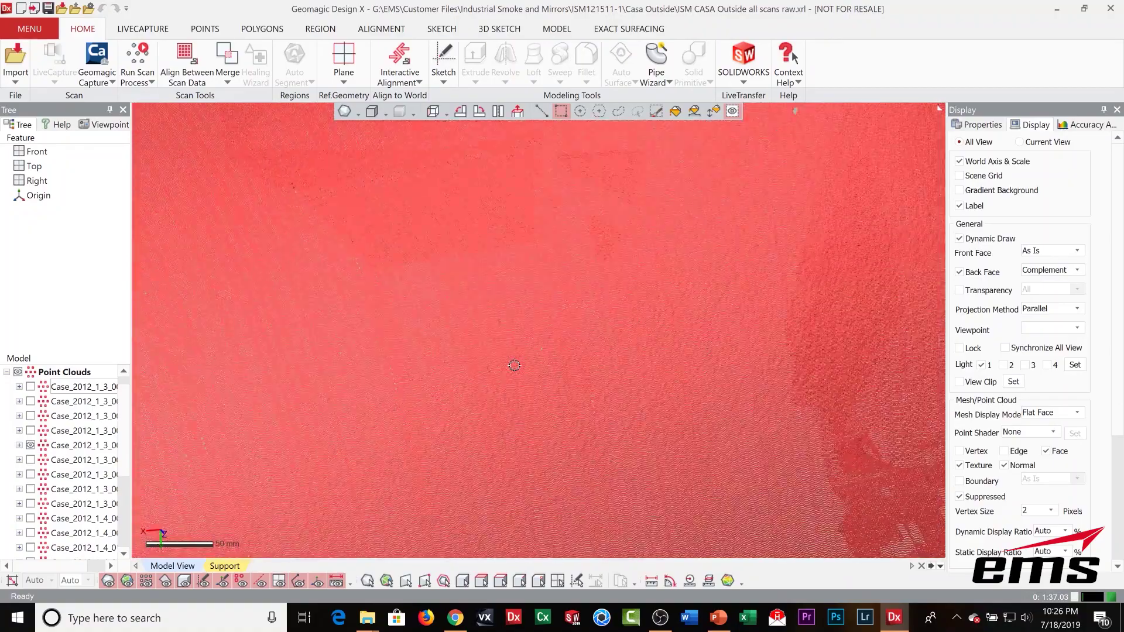
scroll(513, 365, up, 3)
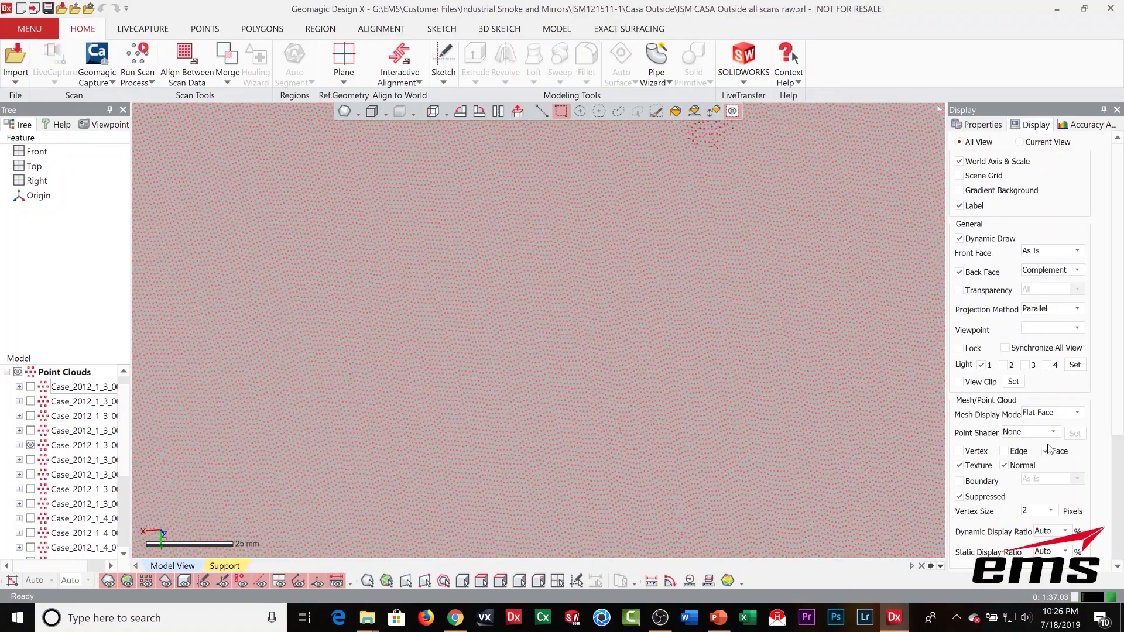
click(1051, 511)
click(1033, 550)
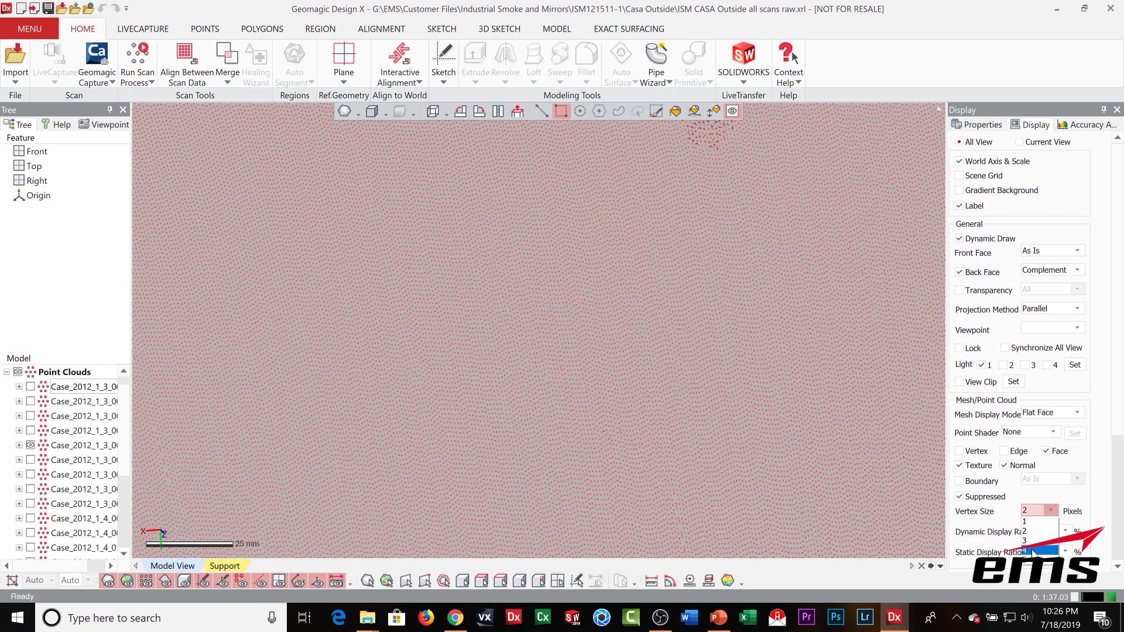
scroll(456, 329, up, 4)
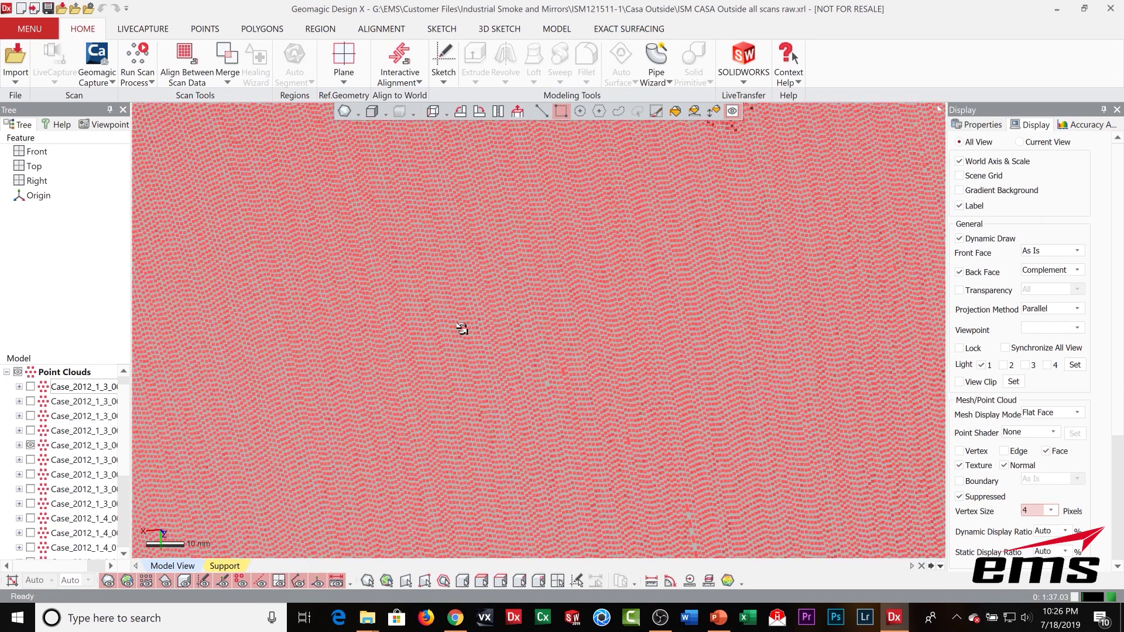
right_drag(470, 290, 499, 311)
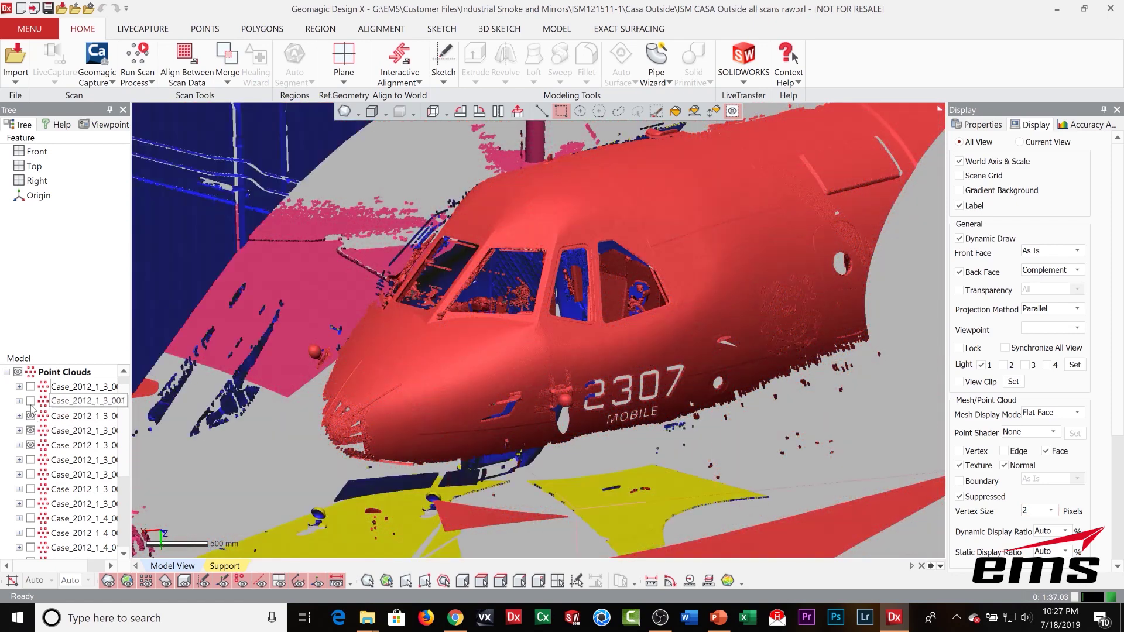
Show the first point cloud in the list, Case_2012_1_3_001 and Case_2012_1_3_005 together with the scans already displayed
click(30, 402)
click(30, 387)
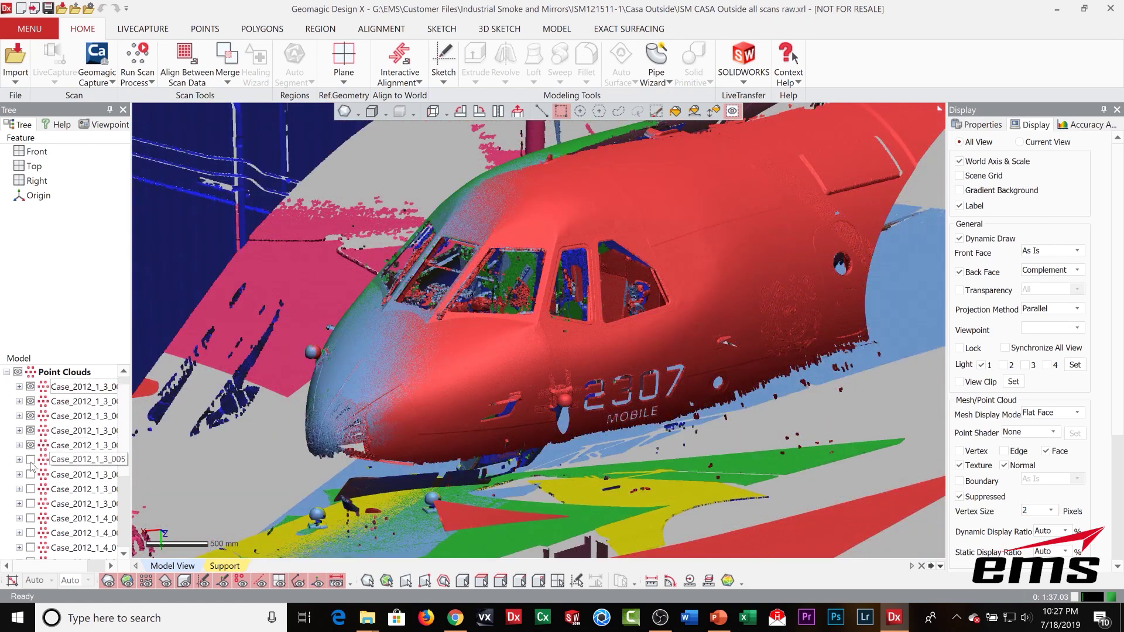
click(30, 460)
scroll(585, 343, down, 4)
right_drag(589, 342, 423, 378)
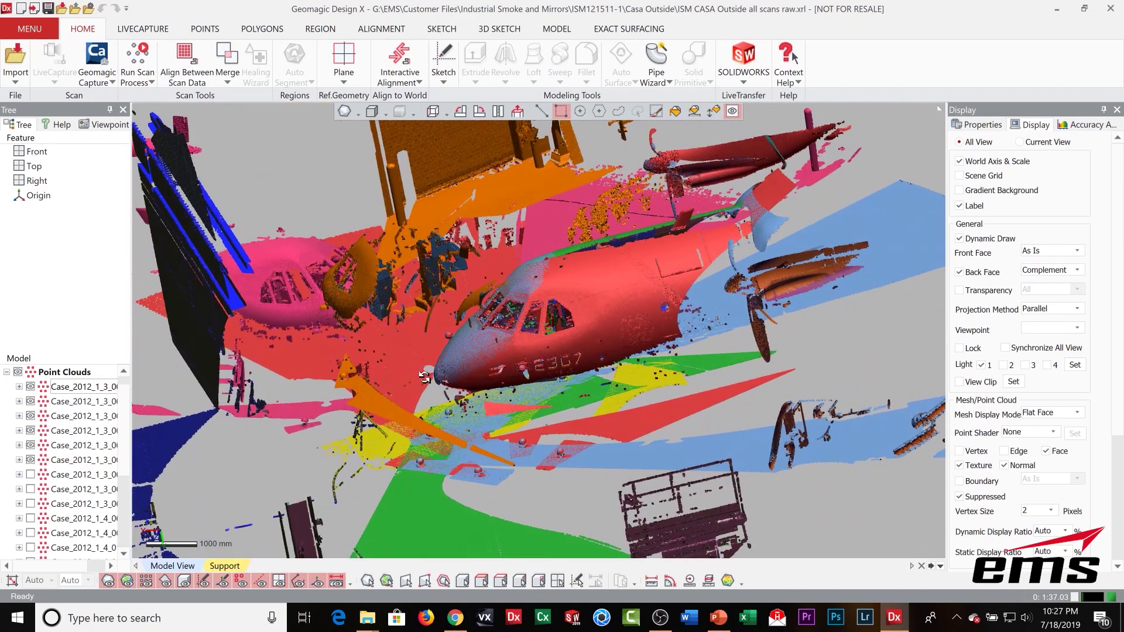
right_drag(574, 282, 636, 293)
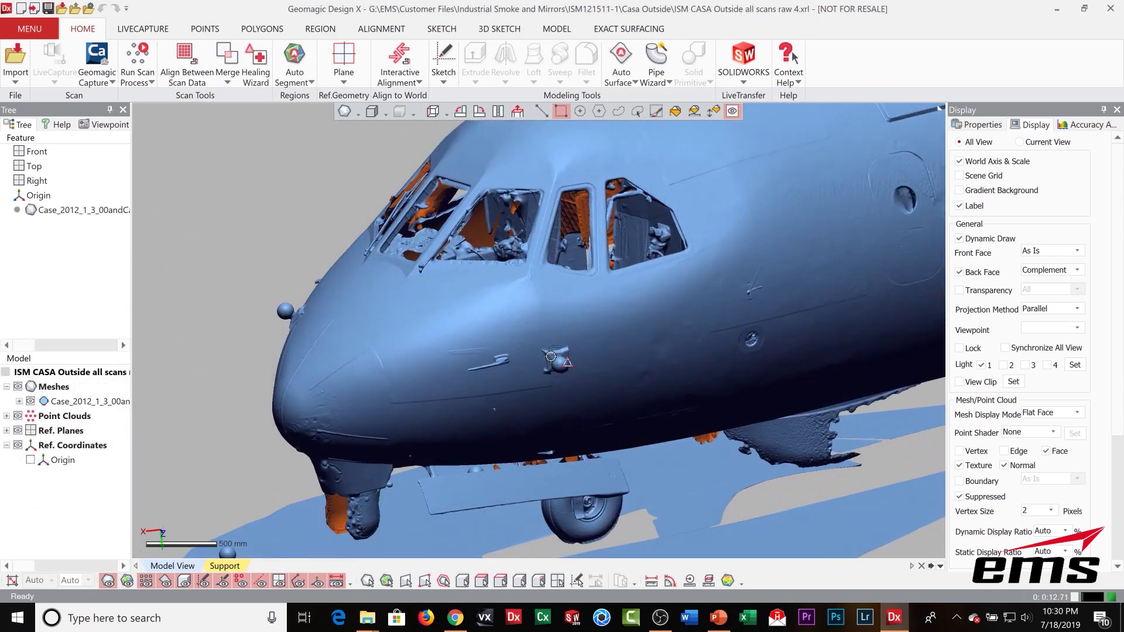
Examine the meshed aircraft nose from several angles, including the cockpit windows, side fuselage panels and nose gear
right_drag(454, 374, 735, 341)
scroll(466, 356, up, 3)
scroll(483, 386, down, 5)
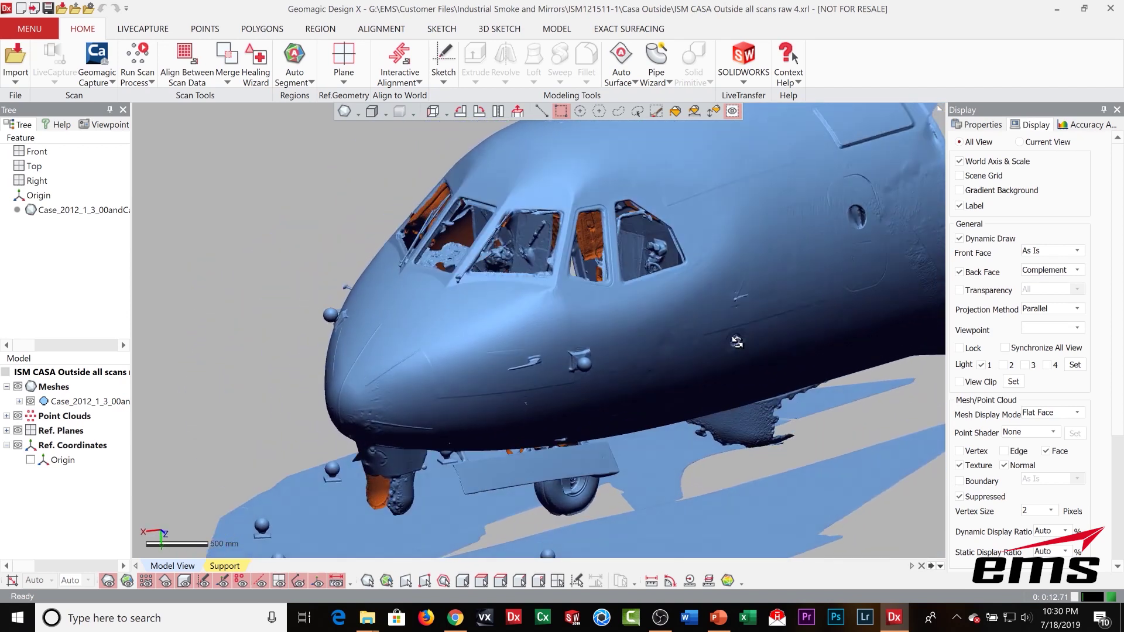
scroll(662, 346, up, 2)
right_drag(649, 345, 526, 338)
scroll(526, 339, up, 3)
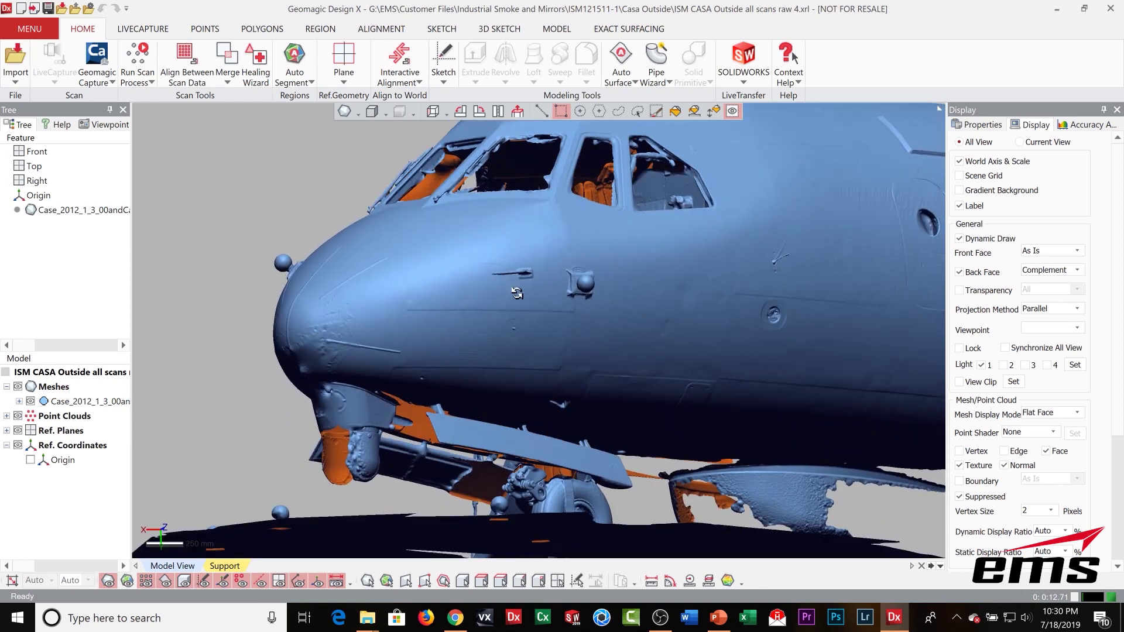
scroll(526, 339, up, 2)
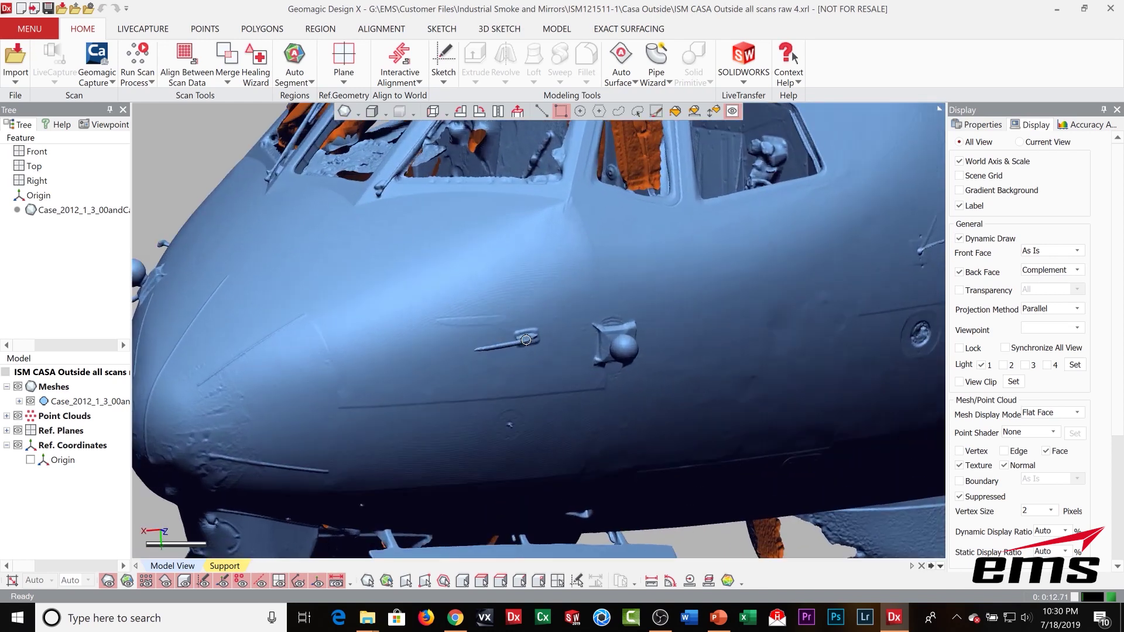
ctrl+right_drag(634, 317, 749, 311)
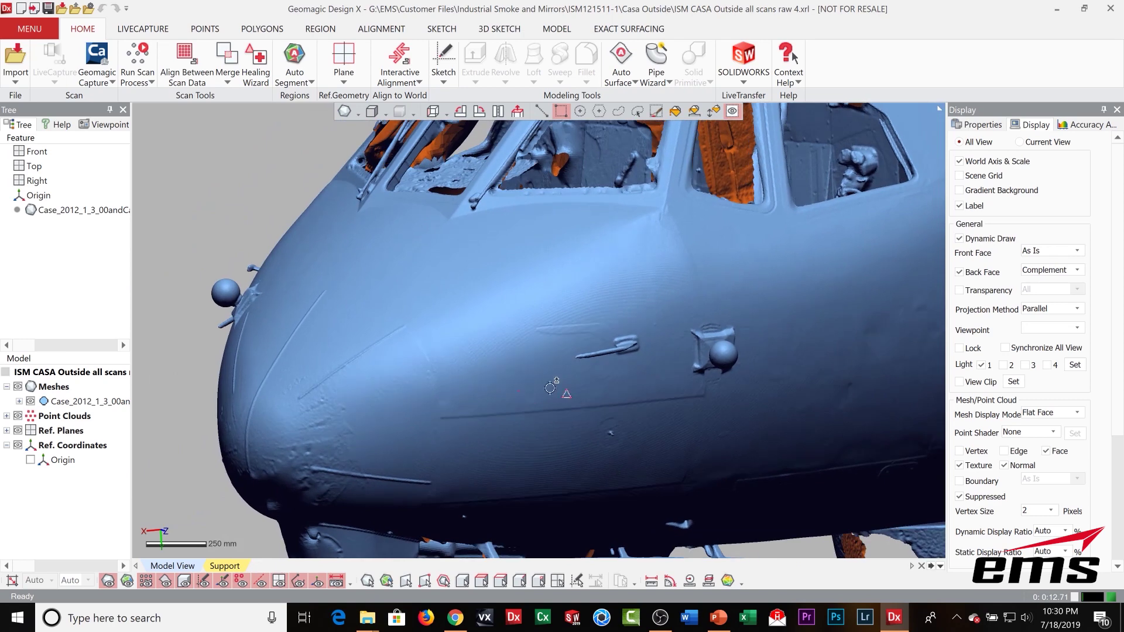
ctrl+right_drag(534, 387, 569, 383)
right_drag(624, 299, 622, 324)
scroll(623, 323, up, 2)
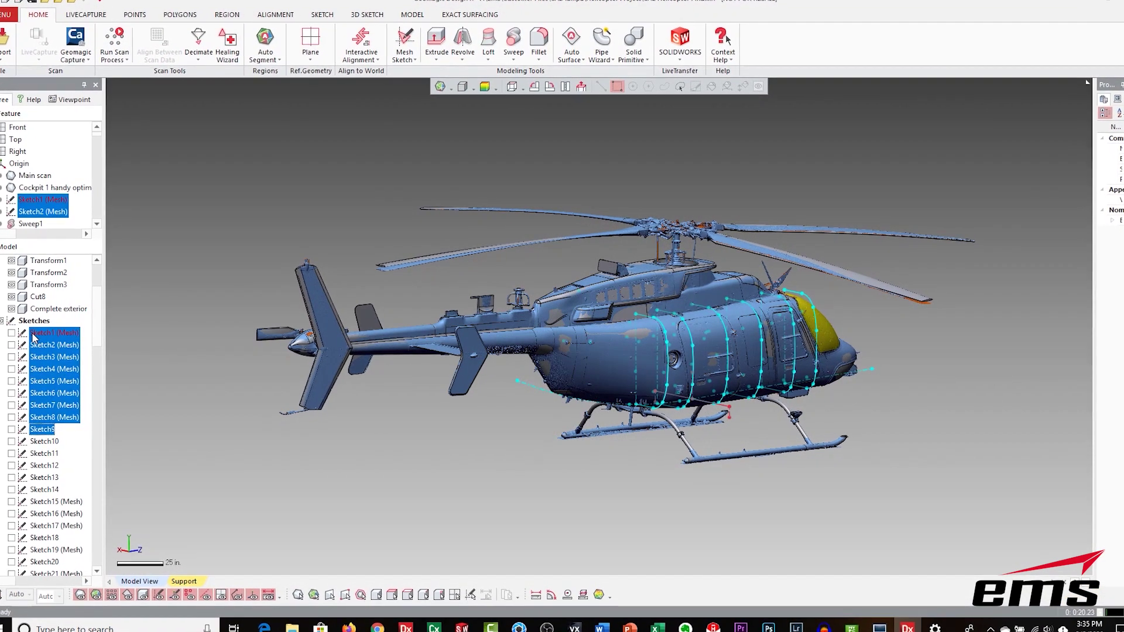
Extend the sketch selection from Sketch9 through the following sketches one by one to preview their curves on the helicopter
key(shift+Down)
key(shift+Down)
key(shift+Down)
key(shift+Down)
key(shift+Down)
key(shift+Down)
key(shift+Down)
key(shift+Down)
key(shift+Down)
key(shift+Down)
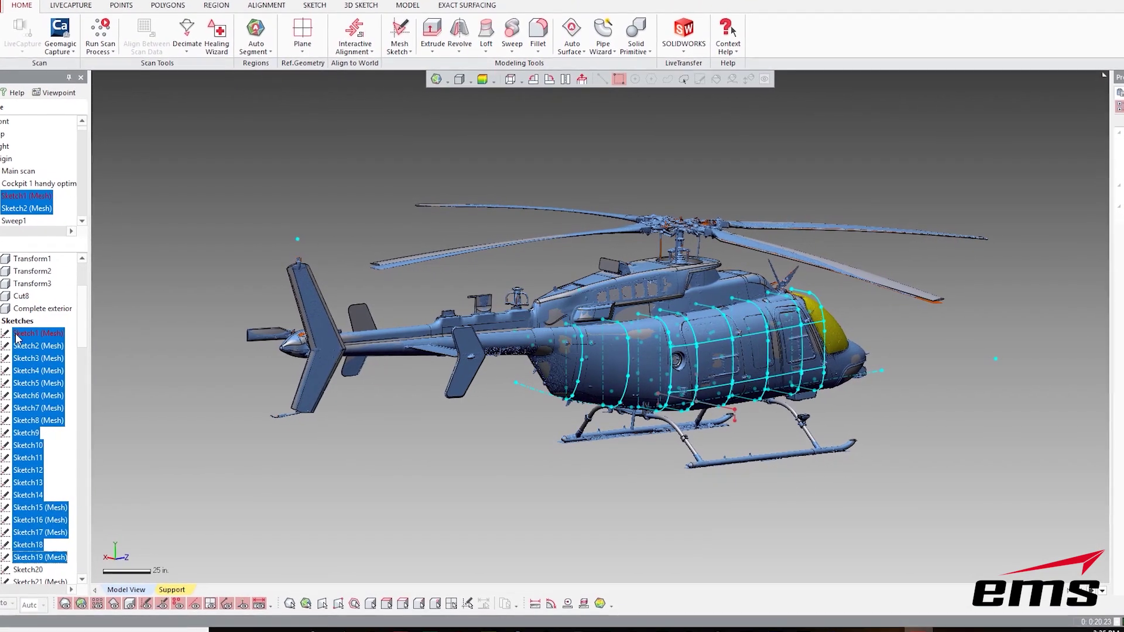
key(shift+Down)
key(shift+Down)
key(shift+Down)
key(shift+Down)
key(shift+Down)
key(shift+Down)
key(shift+Down)
key(shift+Down)
key(shift+Down)
key(shift+Down)
key(shift+Down)
key(shift+Down)
key(shift+Down)
key(shift+Down)
key(shift+Down)
key(shift+Down)
key(shift+Down)
key(shift+Down)
key(shift+Down)
key(shift+Down)
key(shift+Down)
key(shift+Down)
key(shift+Down)
key(shift+Down)
key(shift+Down)
key(shift+Down)
key(shift+Down)
key(shift+Down)
key(shift+Down)
key(shift+Down)
key(shift+Down)
key(shift+Down)
key(shift+Down)
key(shift+Down)
key(shift+Down)
key(shift+Down)
key(shift+Down)
key(shift+Down)
key(shift+Down)
key(shift+Down)
key(shift+Down)
key(shift+Down)
key(shift+Down)
key(shift+Down)
key(shift+Down)
key(shift+Down)
key(shift+Down)
key(shift+Down)
key(shift+Down)
key(shift+Down)
key(shift+Down)
key(shift+Down)
key(shift+Down)
key(shift+Down)
key(shift+Down)
key(shift+Down)
key(shift+Down)
key(shift+Down)
key(shift+Down)
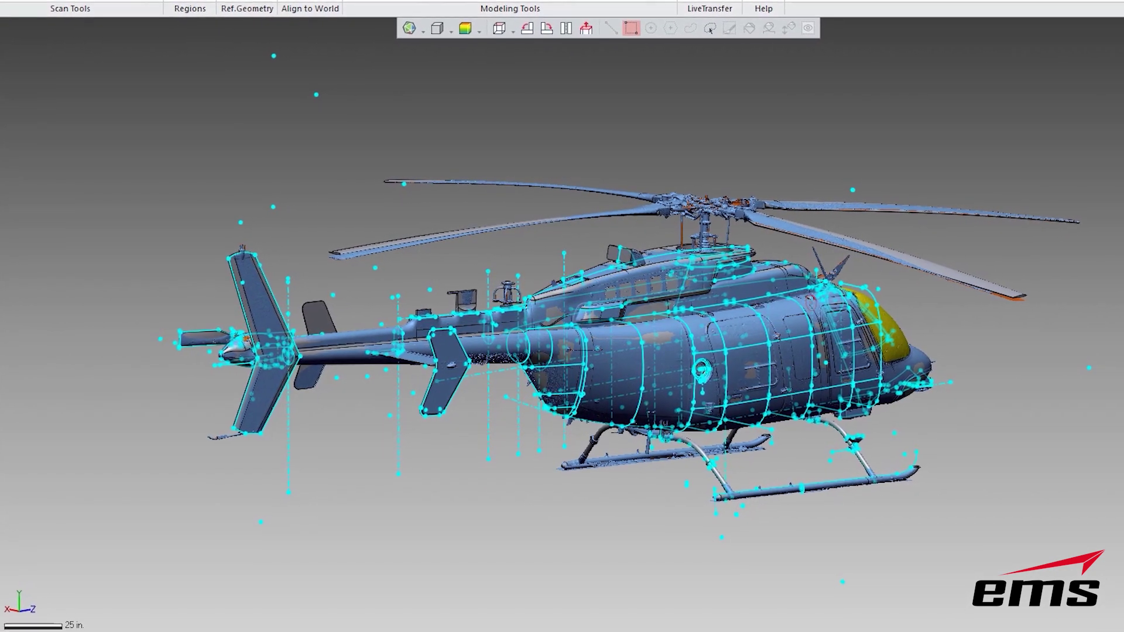
key(shift+Down)
key(shift+Down)
key(shift+Down)
key(shift+Down)
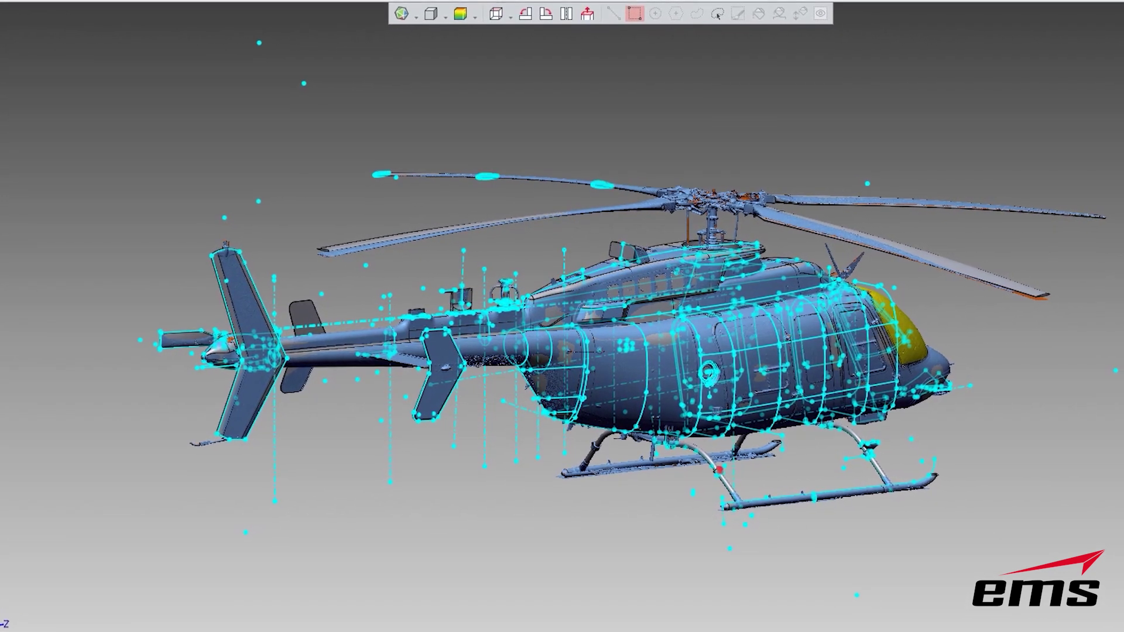
key(shift+Down)
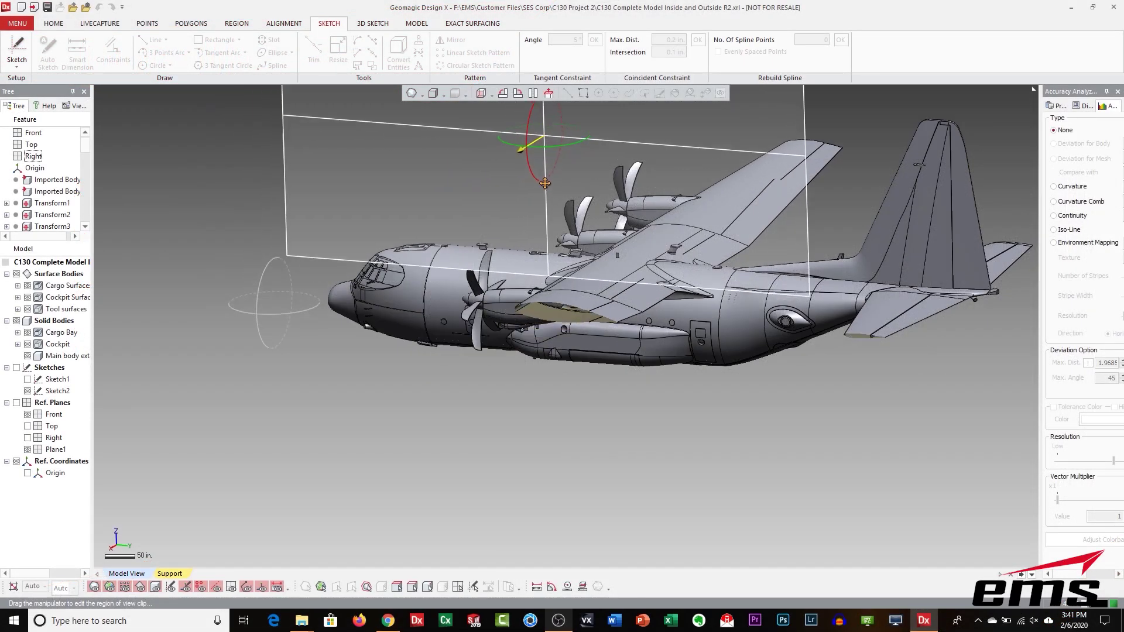
Adjust the view clip so it cuts lengthwise through the C130 fuselage, exposing the cockpit and cargo bay
drag(545, 183, 612, 155)
click(697, 468)
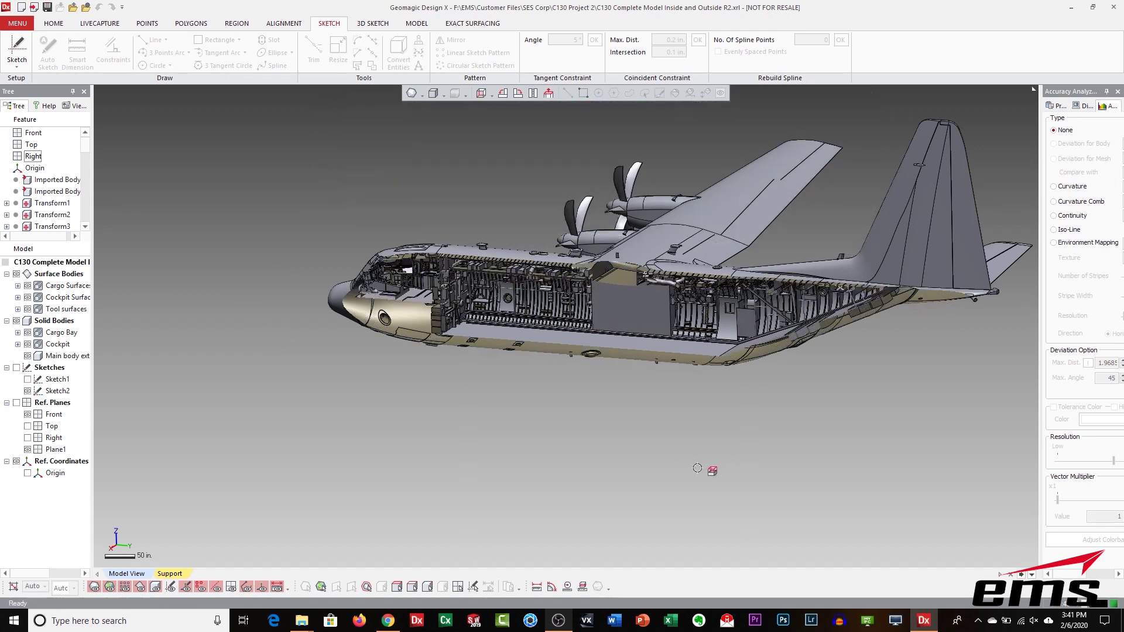
Examine the sectioned C130 interior from the cockpit consoles back along the cargo bay wall to the rear fuselage
scroll(412, 292, up, 7)
ctrl+right_drag(484, 335, 542, 357)
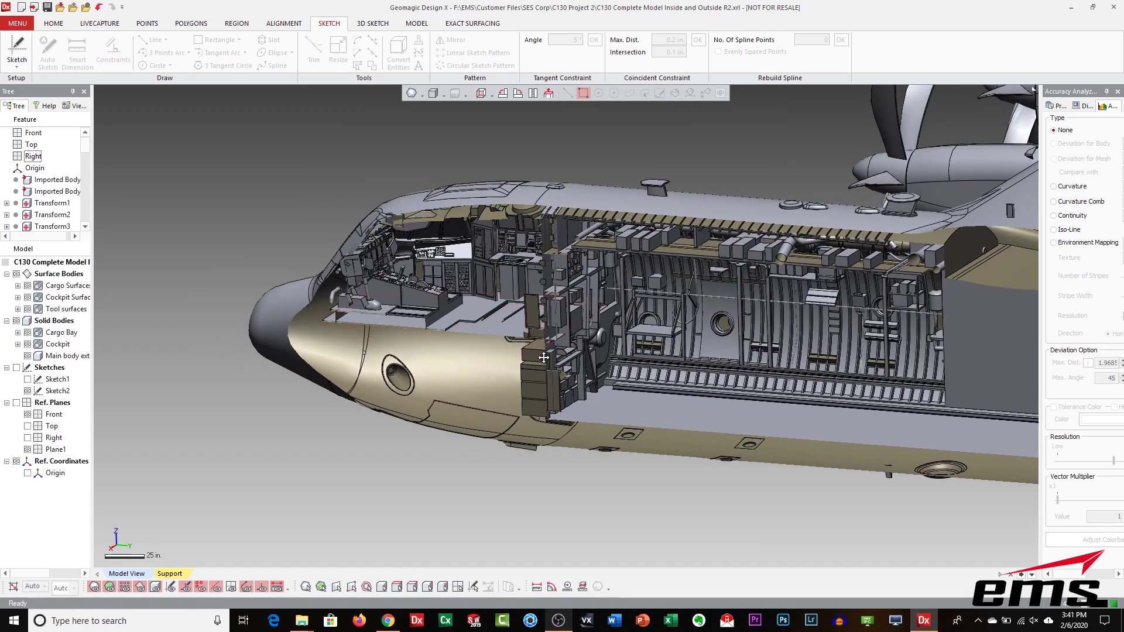
scroll(540, 377, up, 4)
right_drag(536, 373, 673, 349)
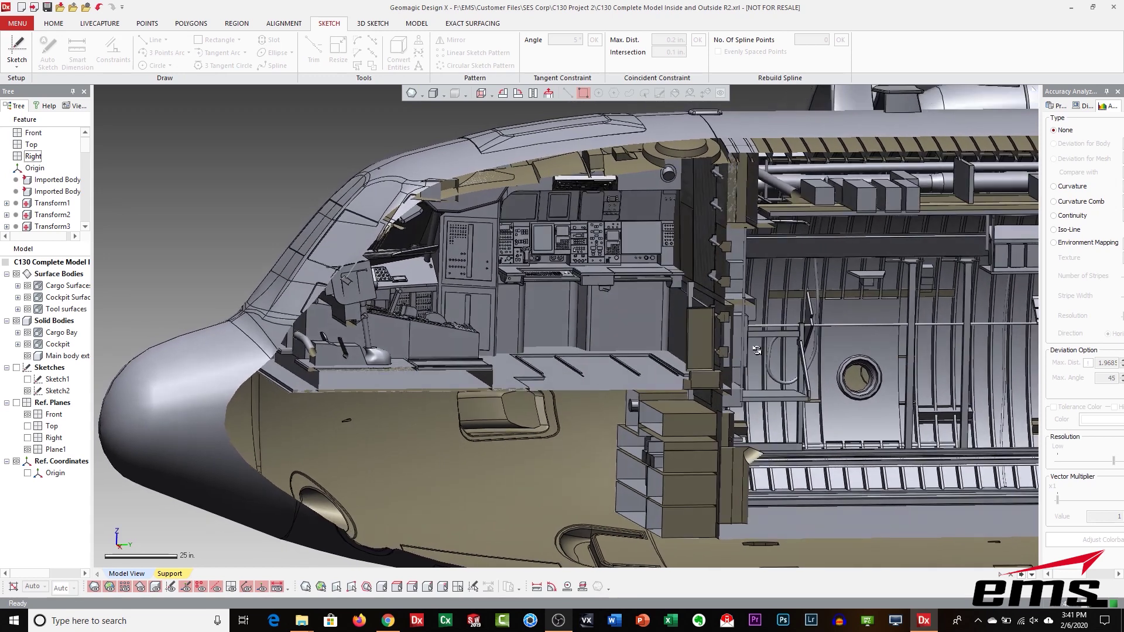
right_drag(759, 349, 737, 353)
right_drag(640, 358, 622, 359)
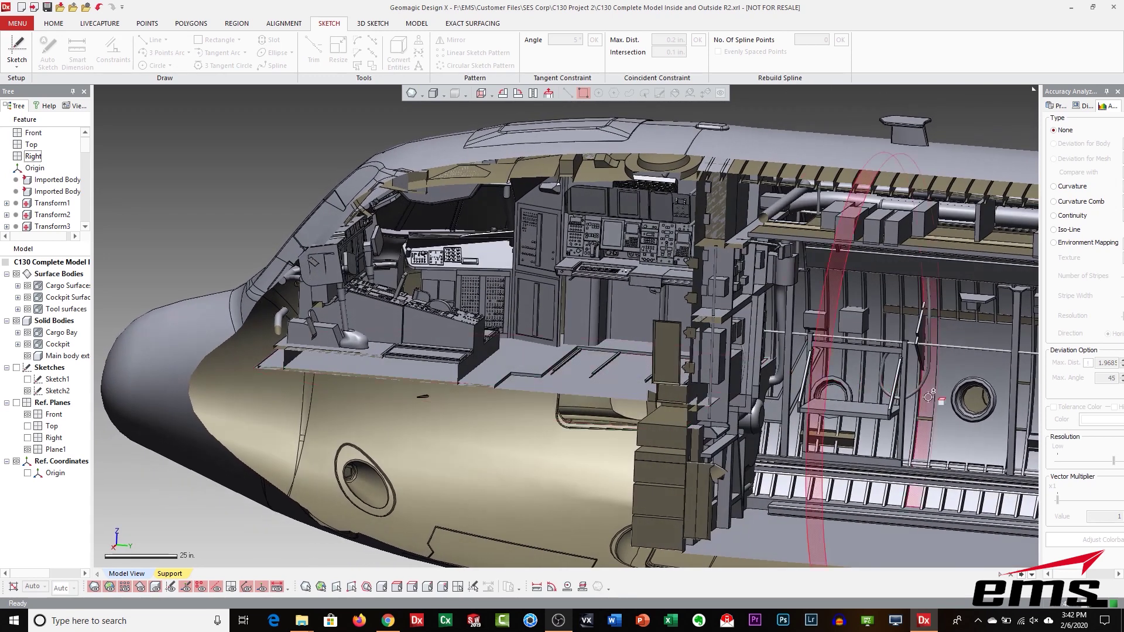
ctrl+right_drag(855, 377, 800, 369)
ctrl+right_drag(905, 380, 812, 361)
ctrl+right_drag(909, 367, 494, 349)
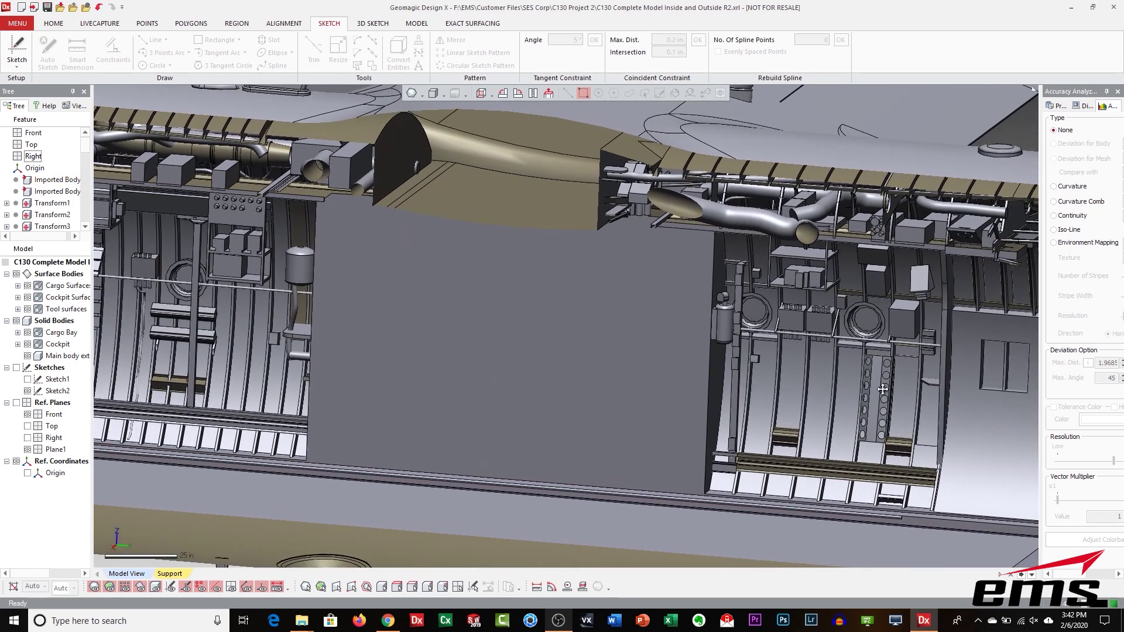
ctrl+right_drag(881, 389, 604, 373)
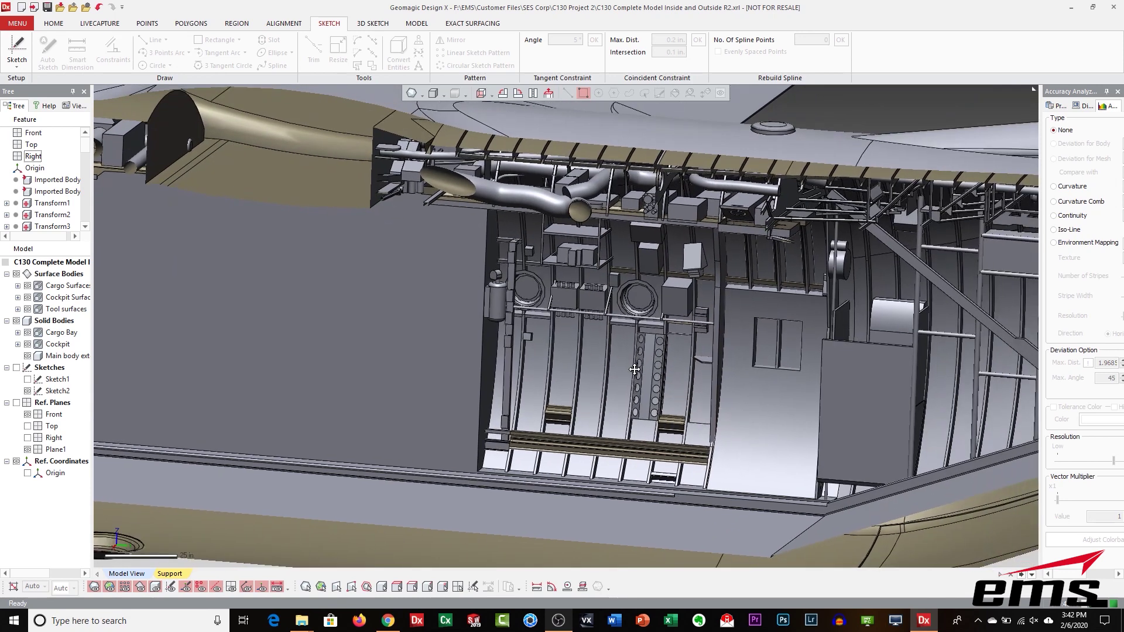
right_drag(788, 396, 443, 379)
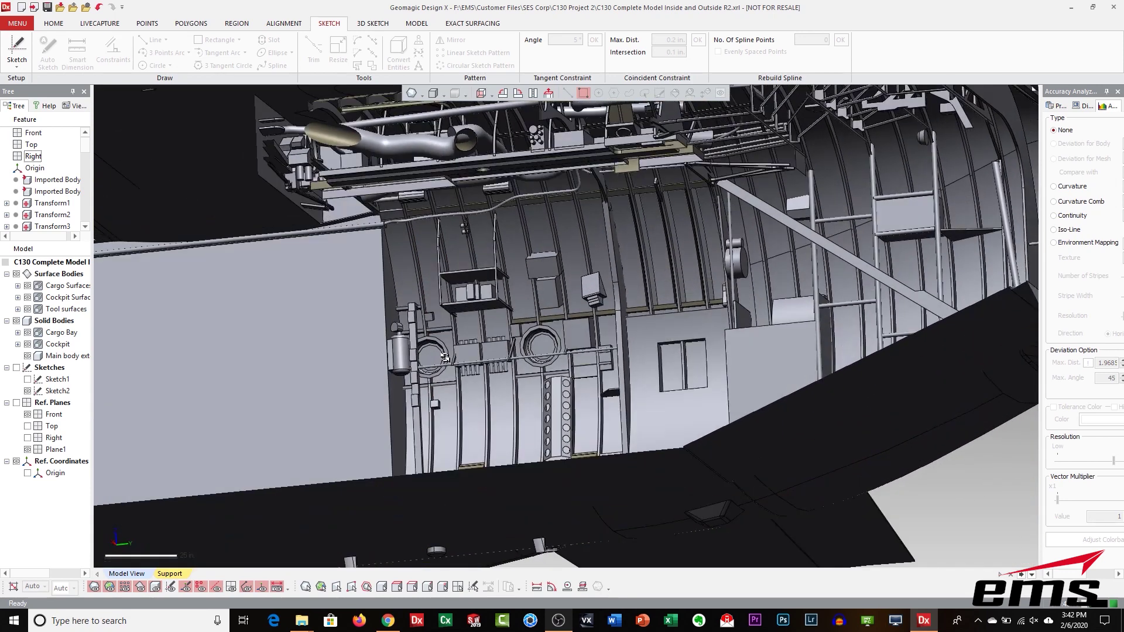